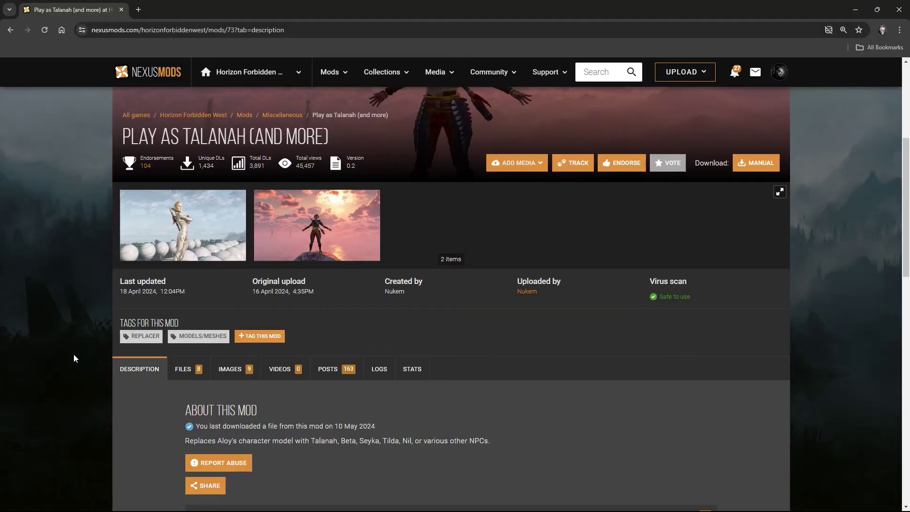
Show the Play as Talanah mod's Main Files list, including Play as Beta and other characters.
left_click(185, 369)
scroll(186, 370, "down", 6)
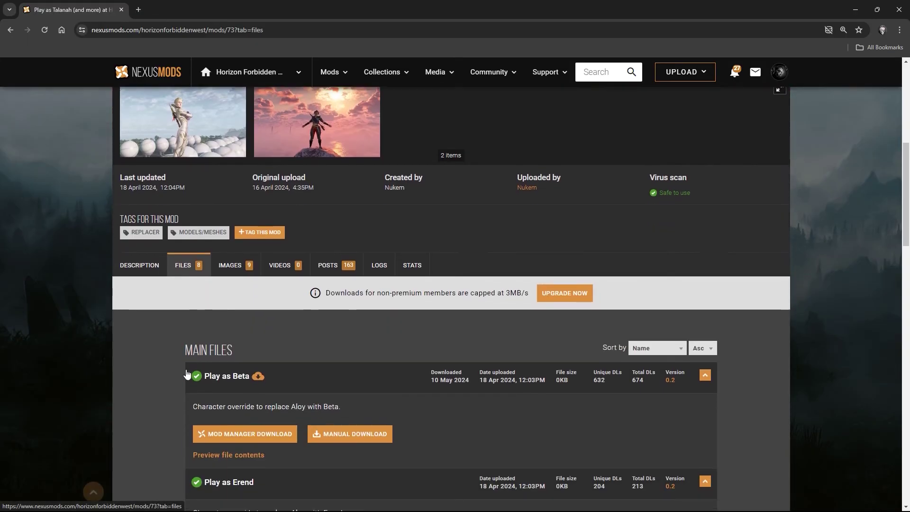
scroll(186, 374, "down", 6)
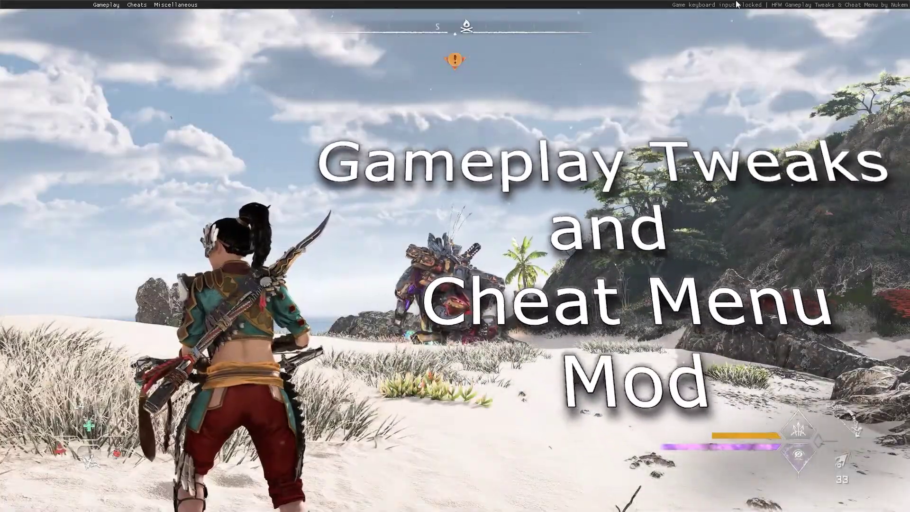
Enable God Mode from the overlay's Cheats menu.
left_click(133, 6)
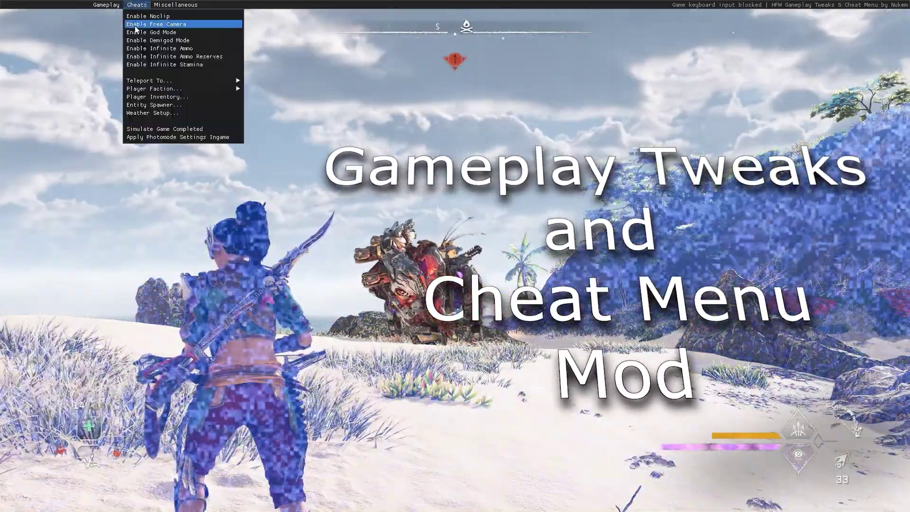
left_click(140, 32)
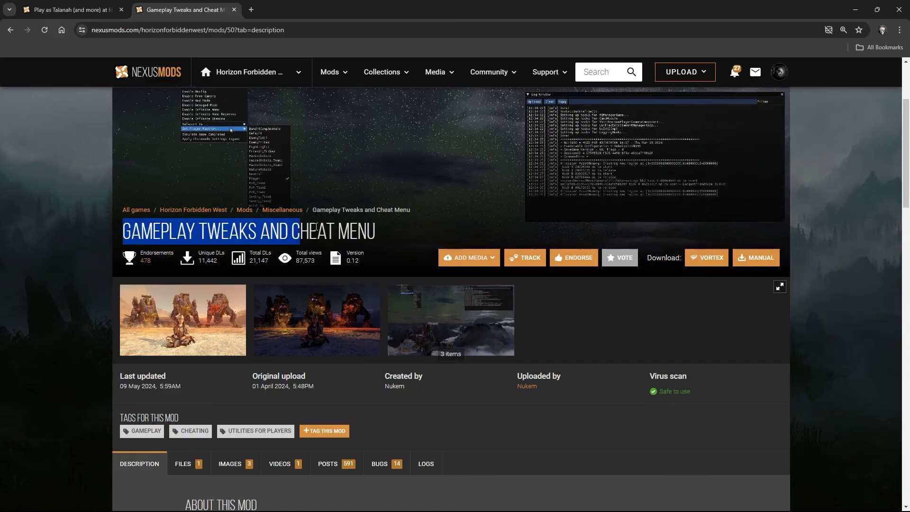
Start a manual slow download of HFWGameplayTweaks-0_12 from the mod's Files list.
left_click(388, 227)
scroll(388, 227, "down", 2)
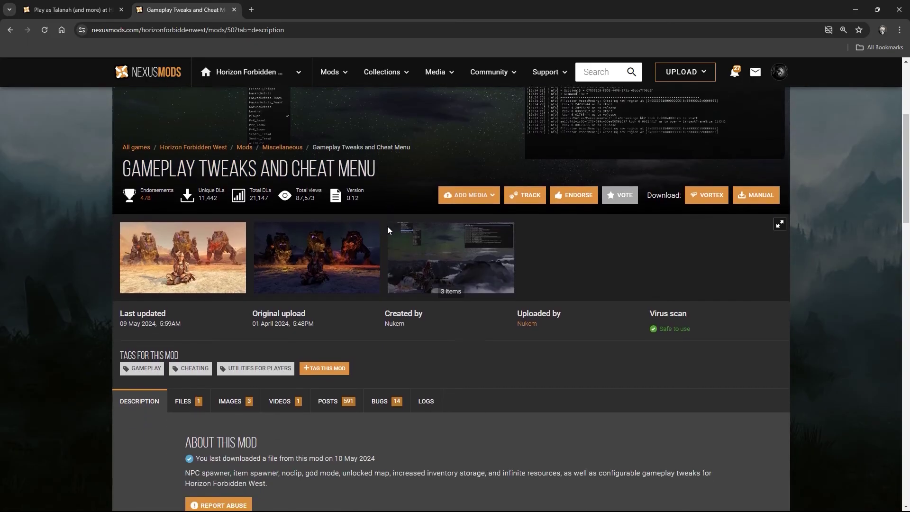
left_click(193, 369)
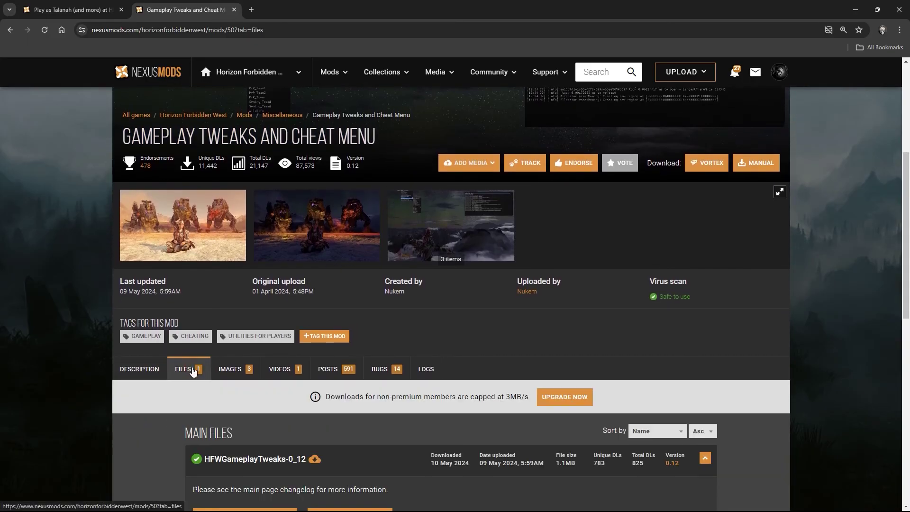
scroll(193, 371, "down", 3)
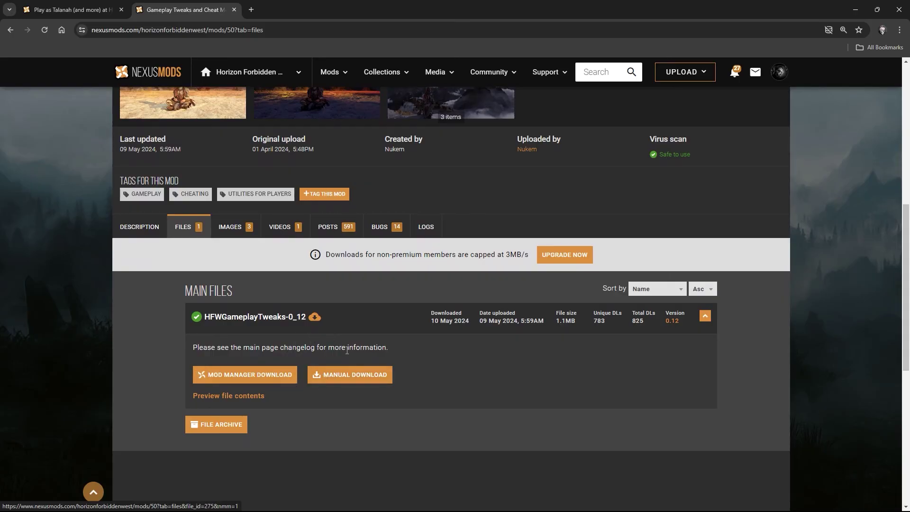
left_click(340, 373)
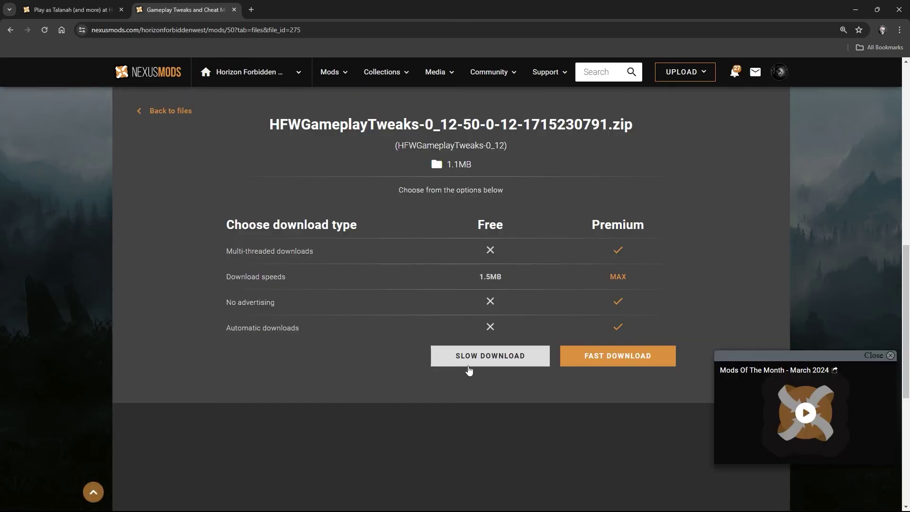
left_click(469, 369)
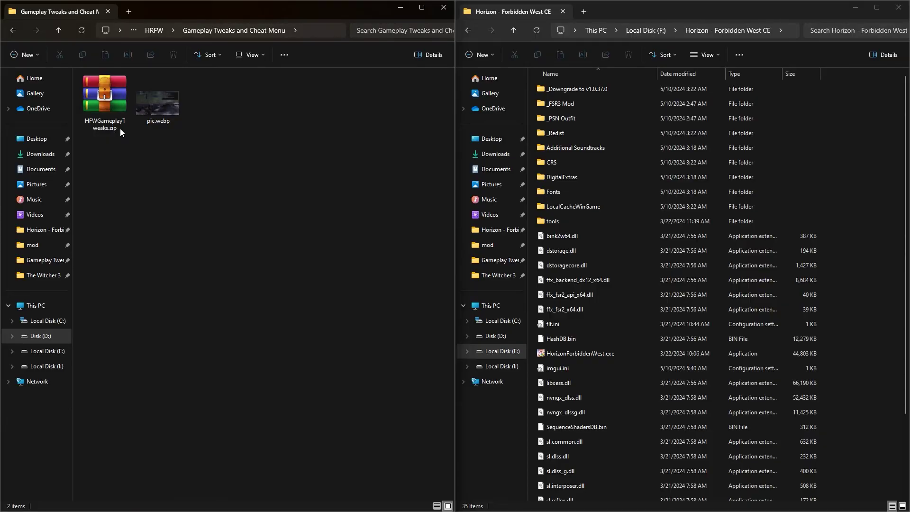
Copy mod_config.ini and winhttp.dll from HFWGameplayTweaks.zip into the game folder beside HorizonForbiddenWest.exe.
left_click(115, 126)
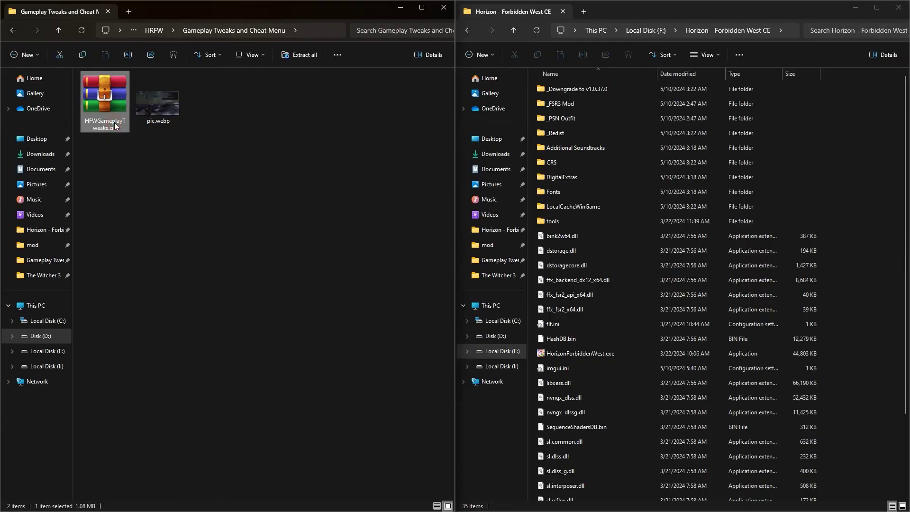
double_click(115, 106)
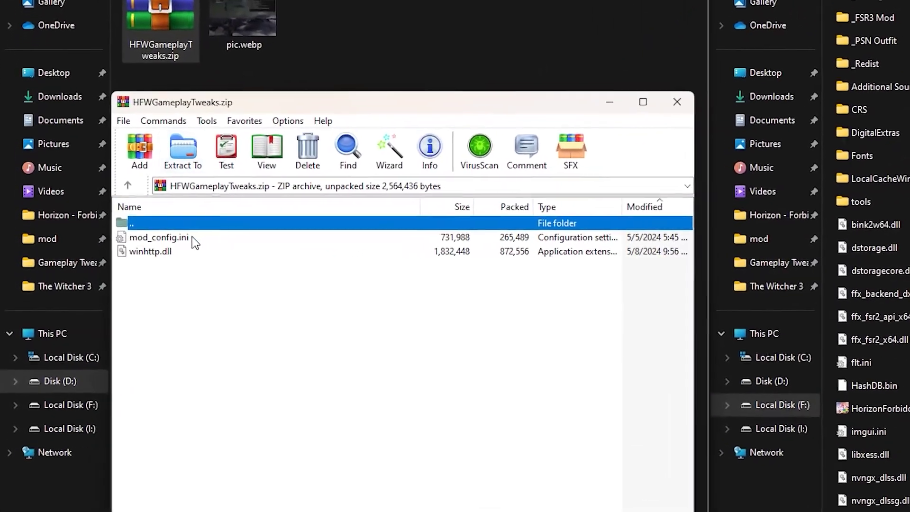
left_click(192, 237)
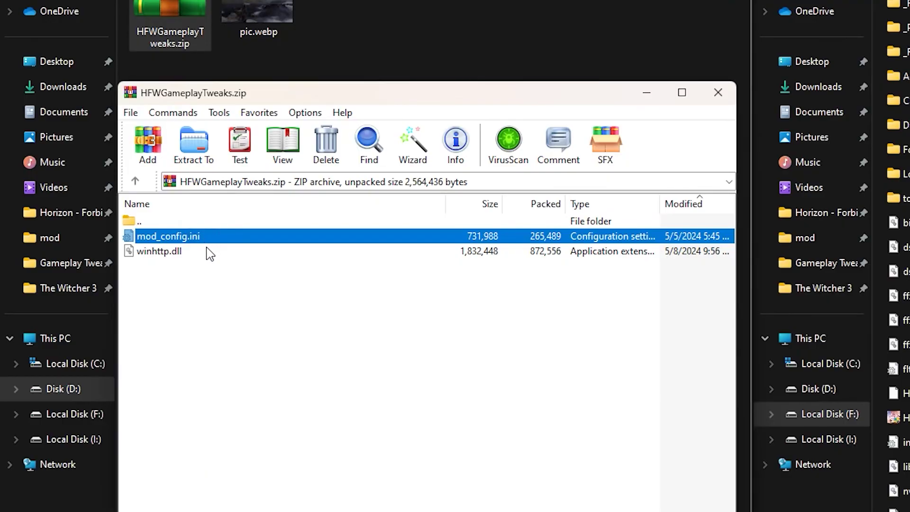
left_click(209, 254, "shift")
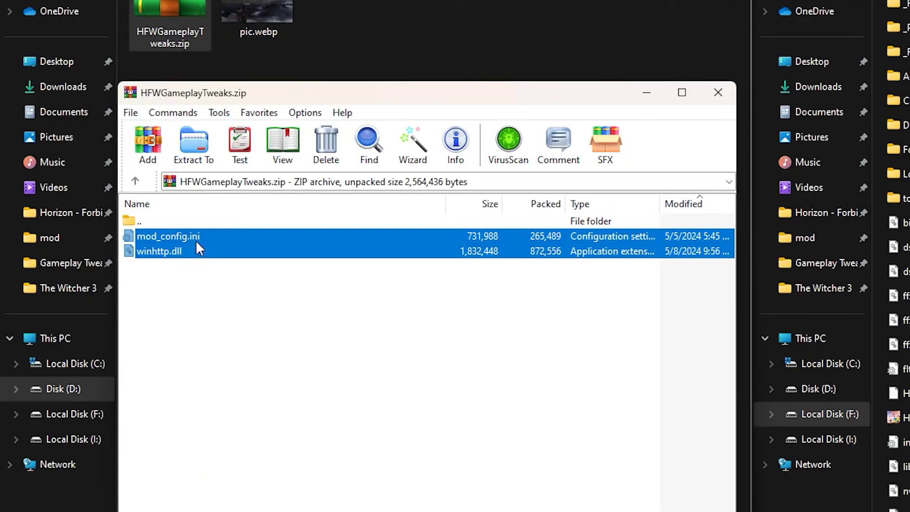
mouse_move(195, 240)
left_mouse_down()
mouse_move(404, 293)
mouse_move(519, 261)
mouse_move(680, 150)
mouse_move(485, 246)
mouse_move(847, 232)
left_mouse_up()
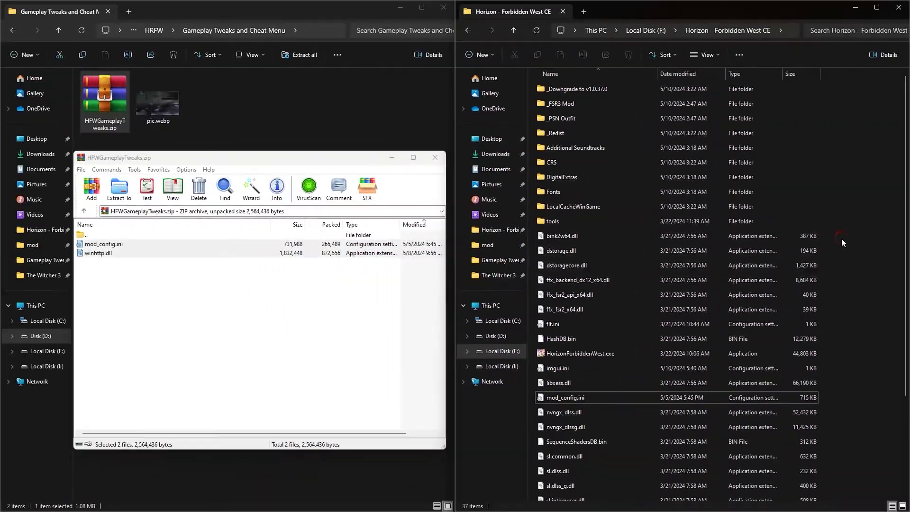
left_click_drag(845, 419, 734, 109)
mouse_move(729, 167)
left_mouse_down()
mouse_move(775, 427)
mouse_move(823, 210)
left_mouse_up()
left_click(575, 354)
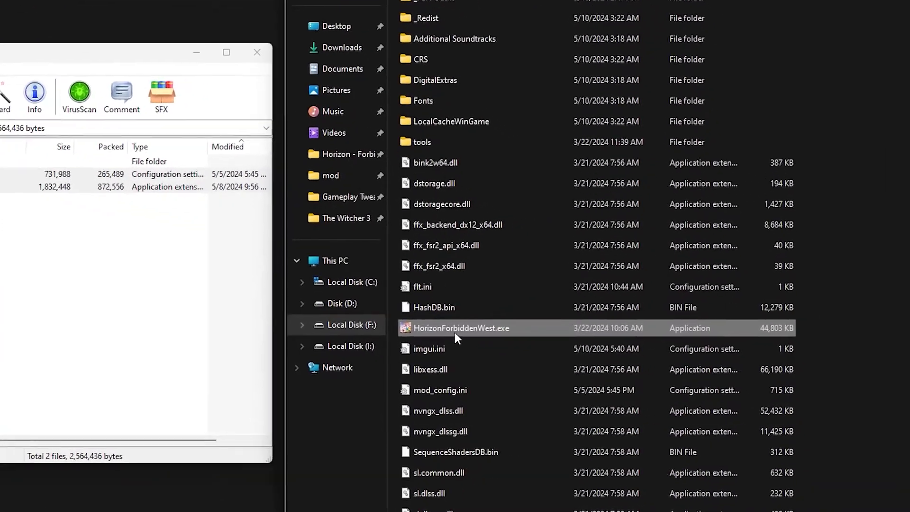
mouse_move(442, 334)
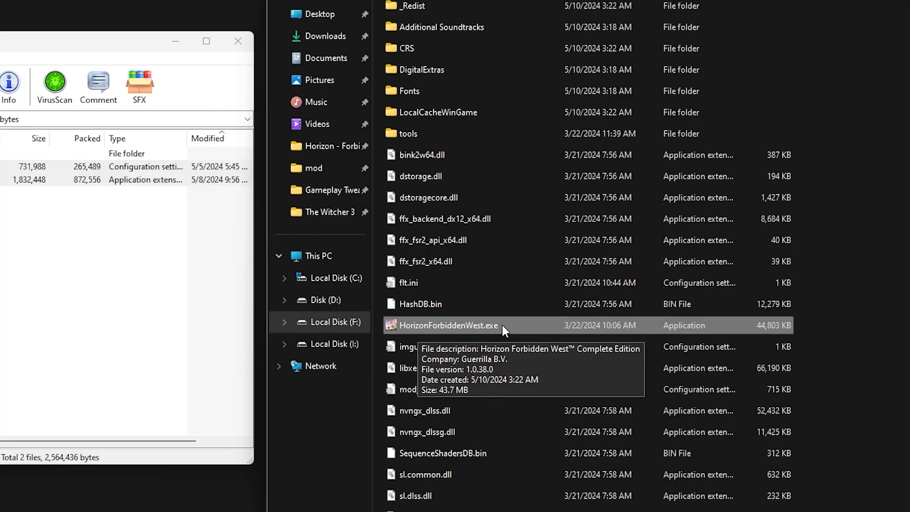
left_click(818, 325)
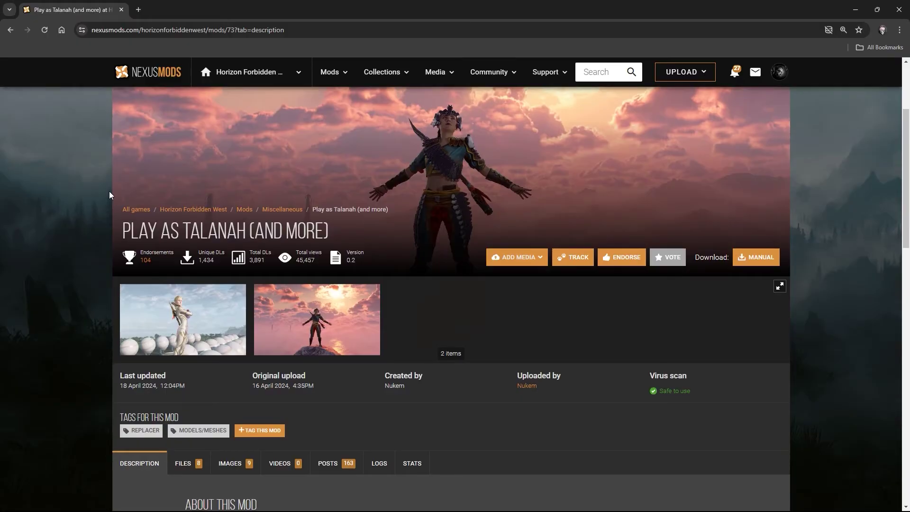
Request the manual download of the Play as Beta file from the mod's Files list.
scroll(109, 191, "down", 4)
left_click(188, 278)
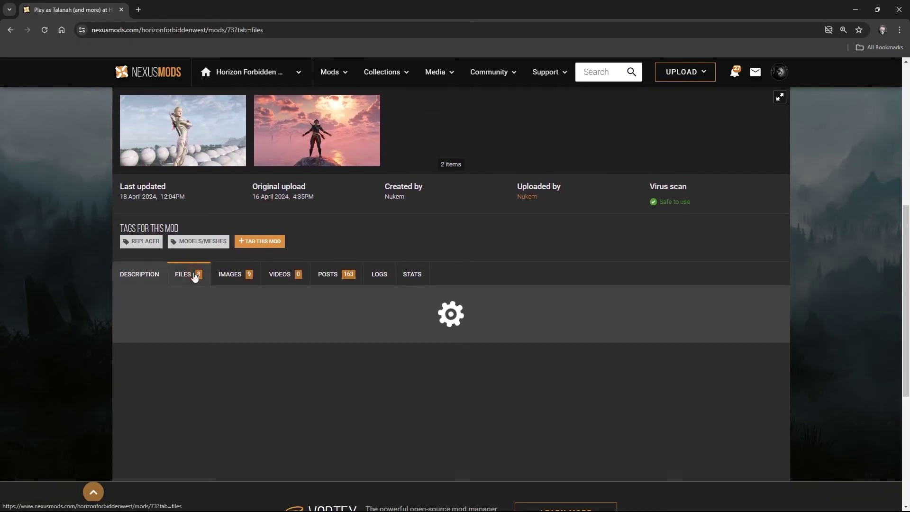
scroll(194, 277, "down", 1)
scroll(194, 277, "down", 3)
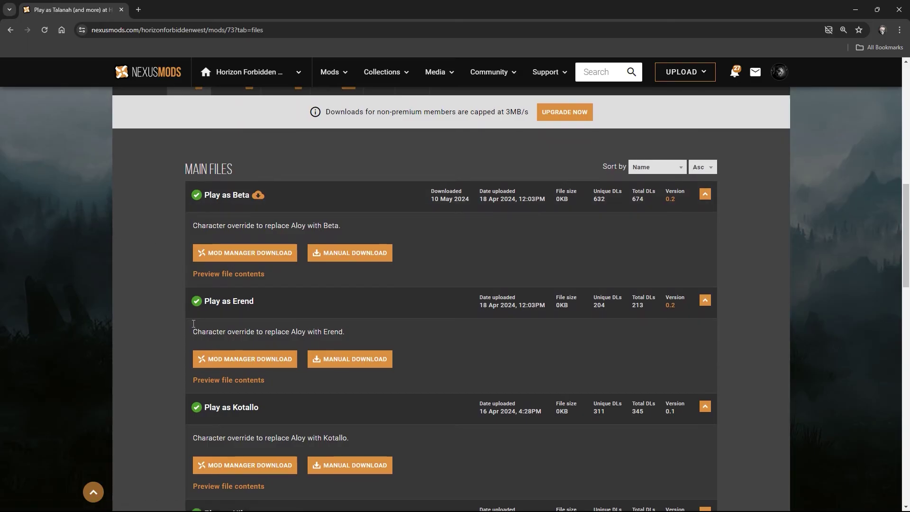
scroll(316, 331, "down", 4)
scroll(178, 245, "up", 5)
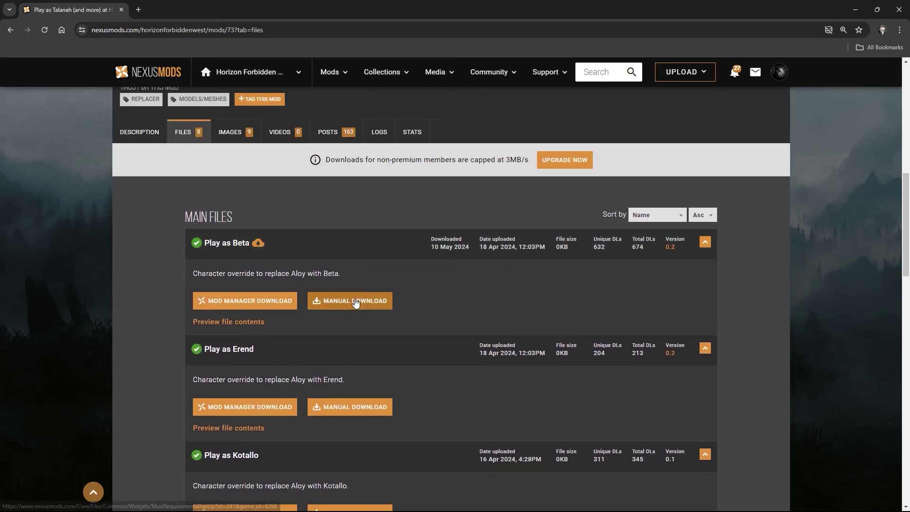
left_click(354, 301)
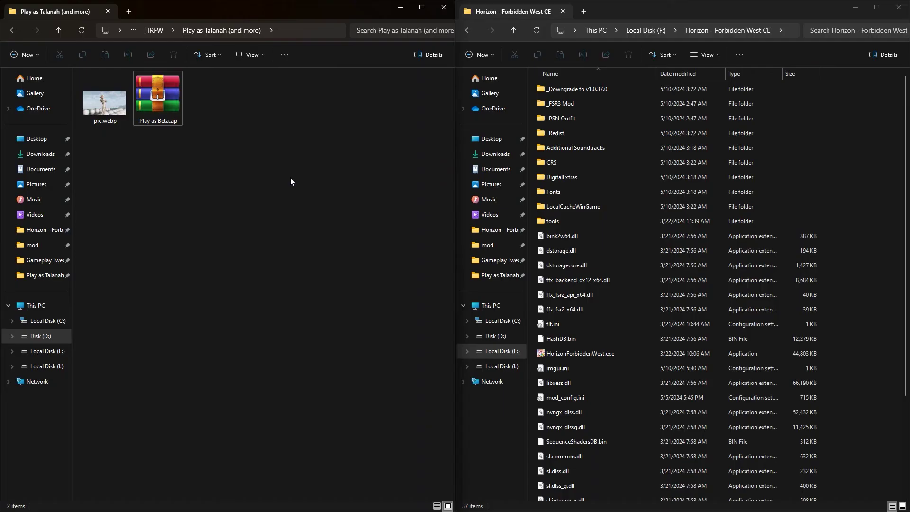
Copy mod_PlayAsBeta.ini from Play as Beta.zip into the game folder, then scroll to Play as Talanah.
double_click(173, 114)
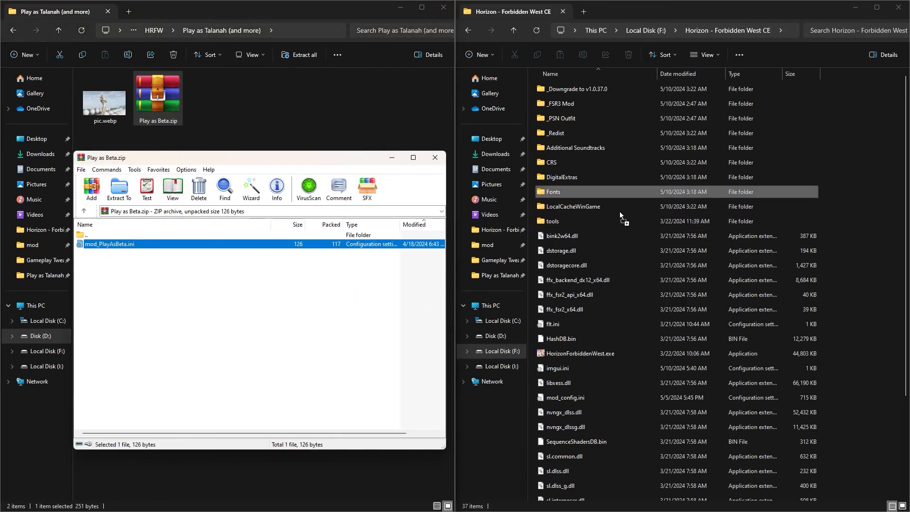
left_click_drag(828, 294, 835, 281)
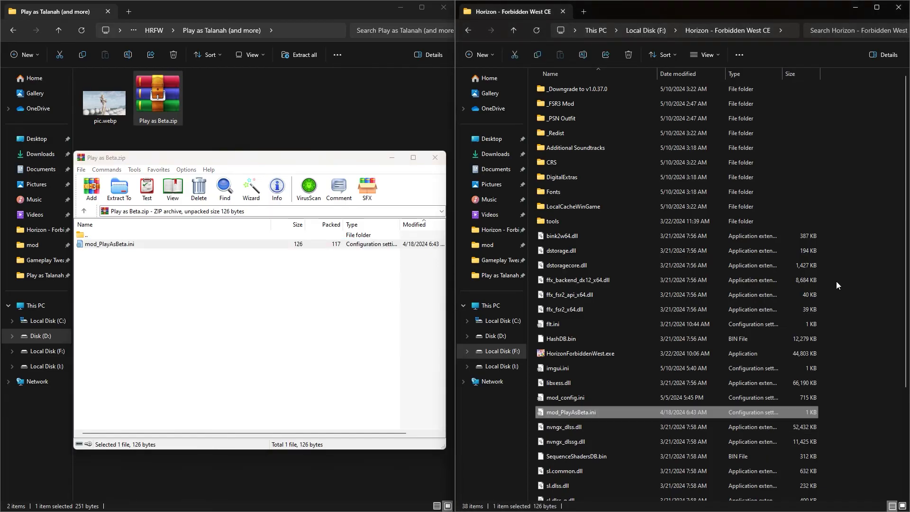
left_click(835, 280)
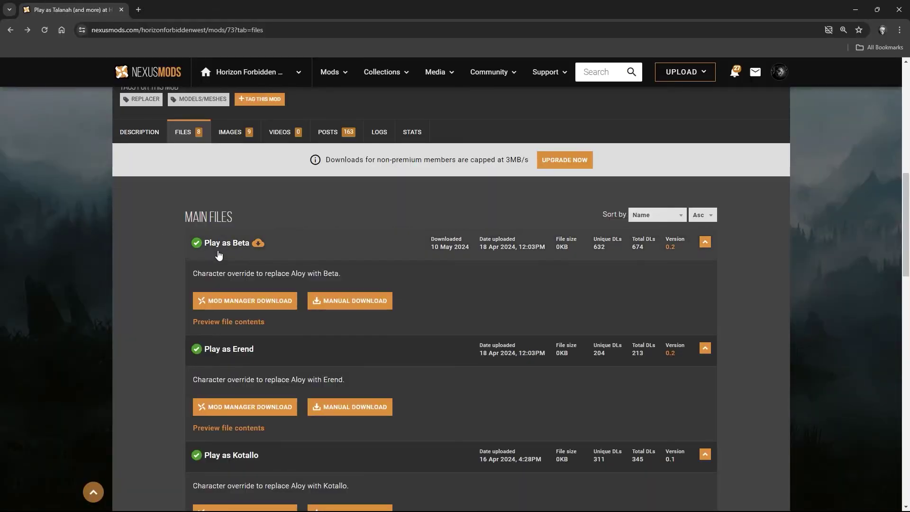
scroll(218, 255, "down", 4)
scroll(218, 255, "down", 9)
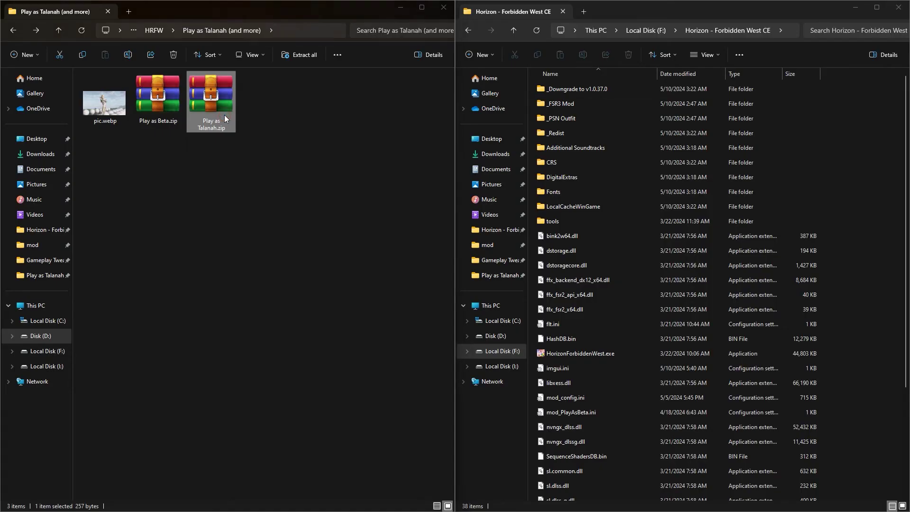
Delete mod_PlayAsBeta.ini from the game folder and copy in mod_PlayAsTalanah.ini from Play as Talanah.zip.
double_click(223, 115)
left_click(153, 245)
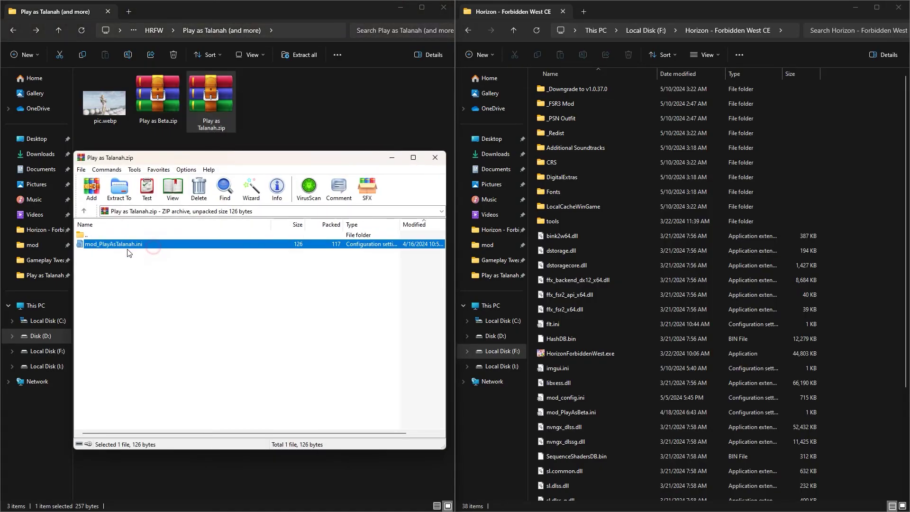
left_click(678, 367)
key("Down")
key("Down")
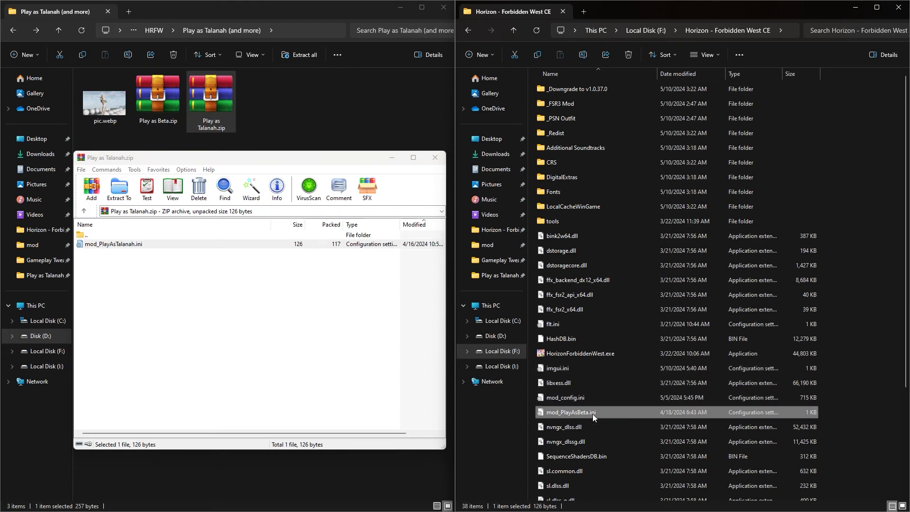
key("Delete")
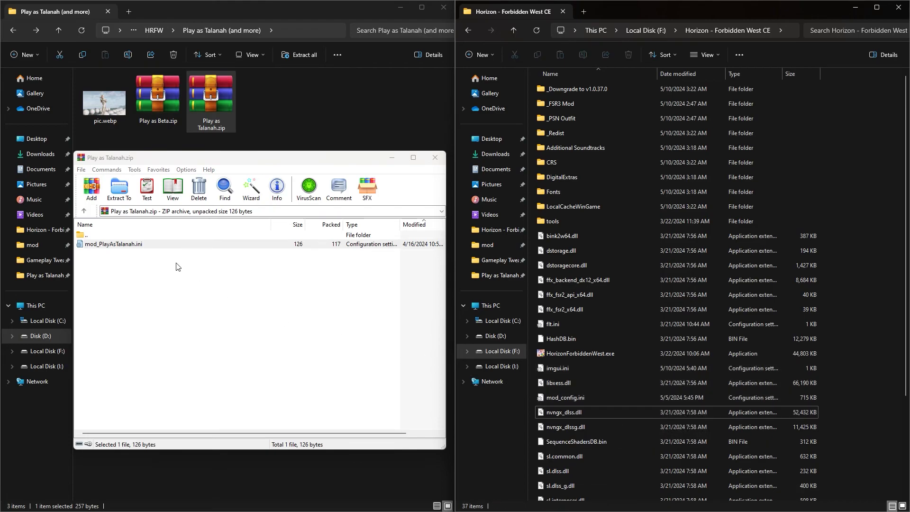
left_click_drag(136, 244, 153, 247)
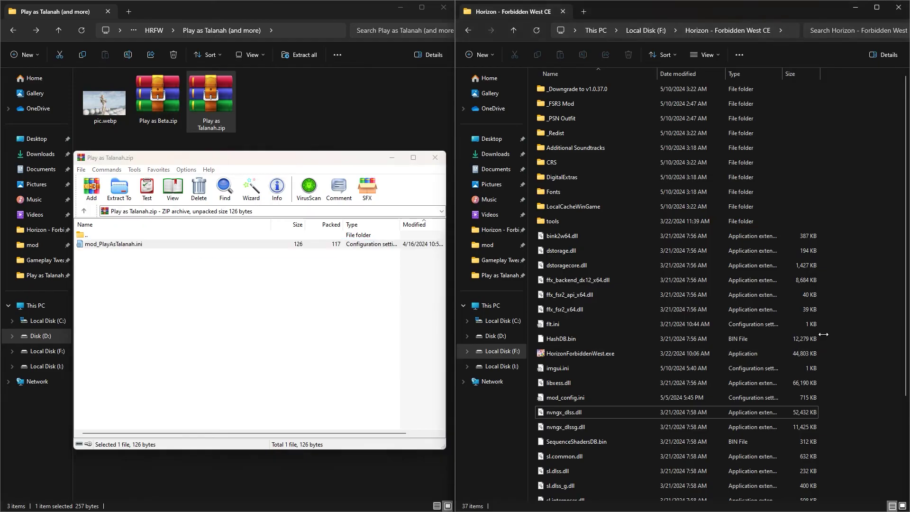
left_click_drag(823, 334, 823, 338)
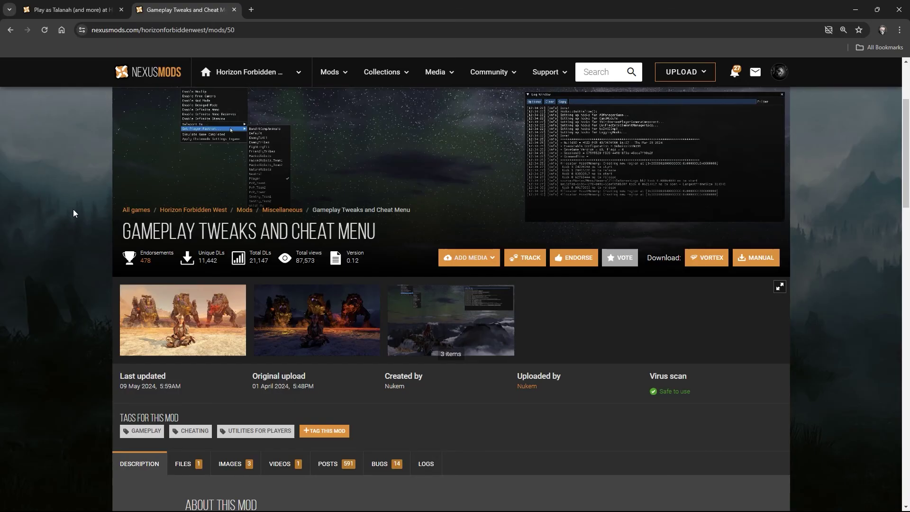
Highlight the Gameplay Tweaks and Cheat Menu title on its mod page.
left_click_drag(122, 234, 182, 237)
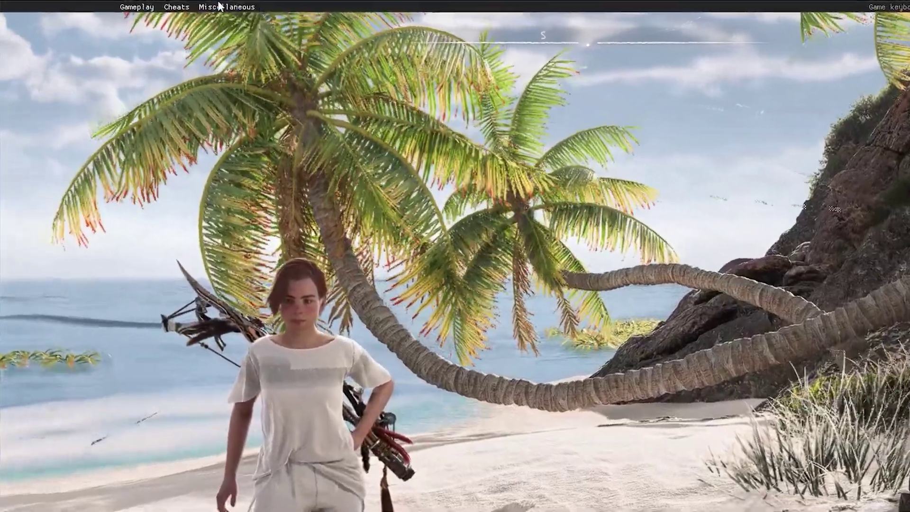
Enable God Mode from Cheats, then open the Player Inventory editor from Cheats.
left_click(232, 10)
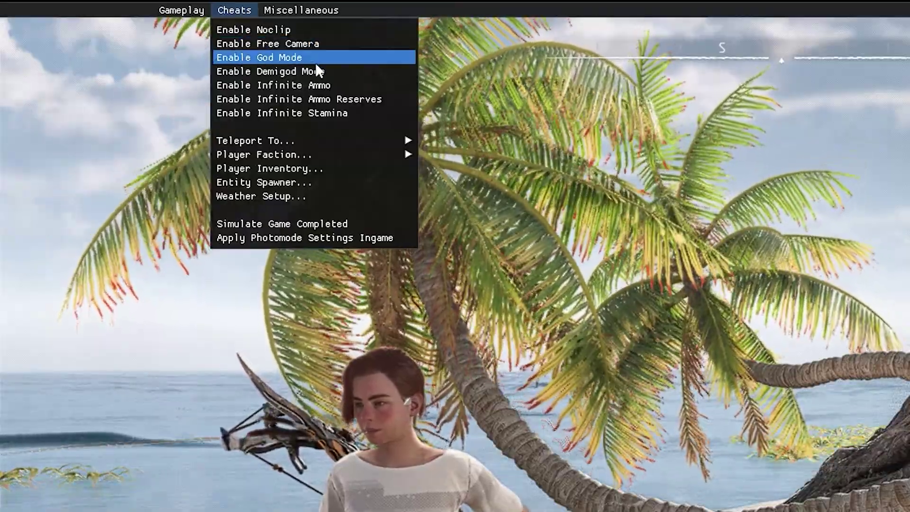
left_click(308, 59)
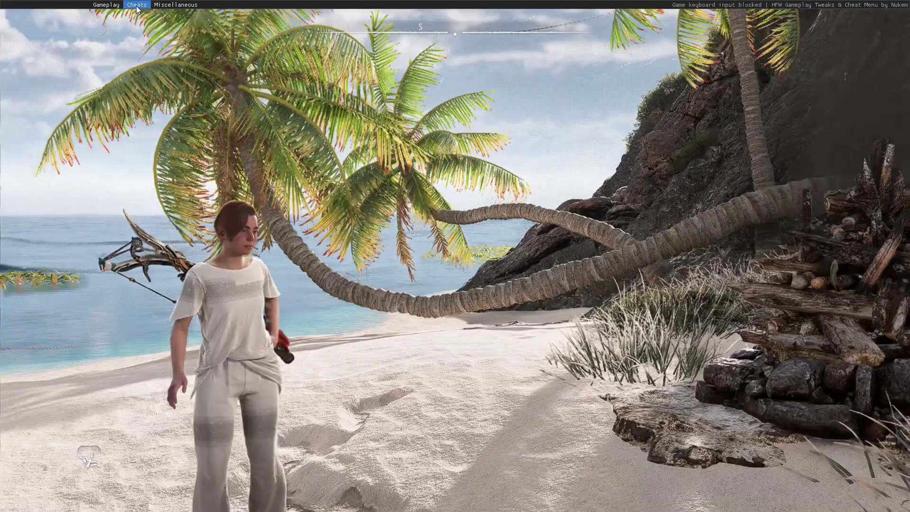
left_click(136, 6)
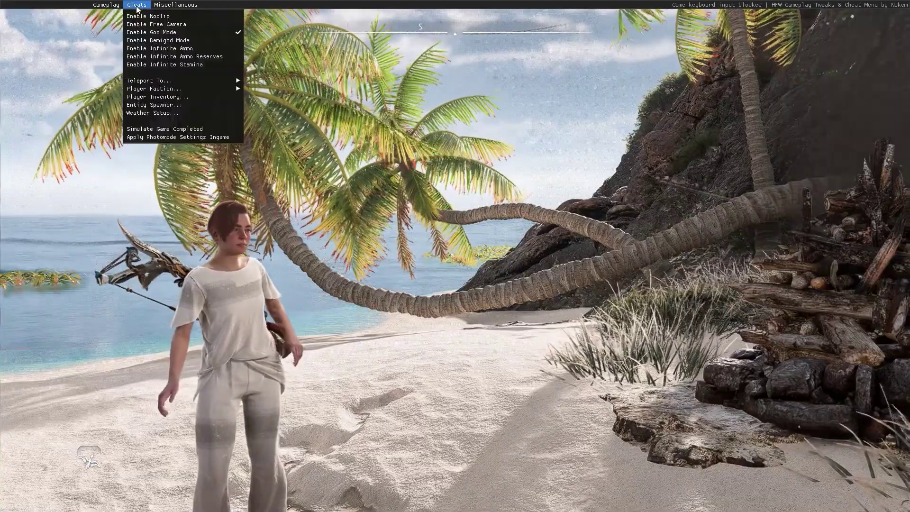
mouse_move(152, 92)
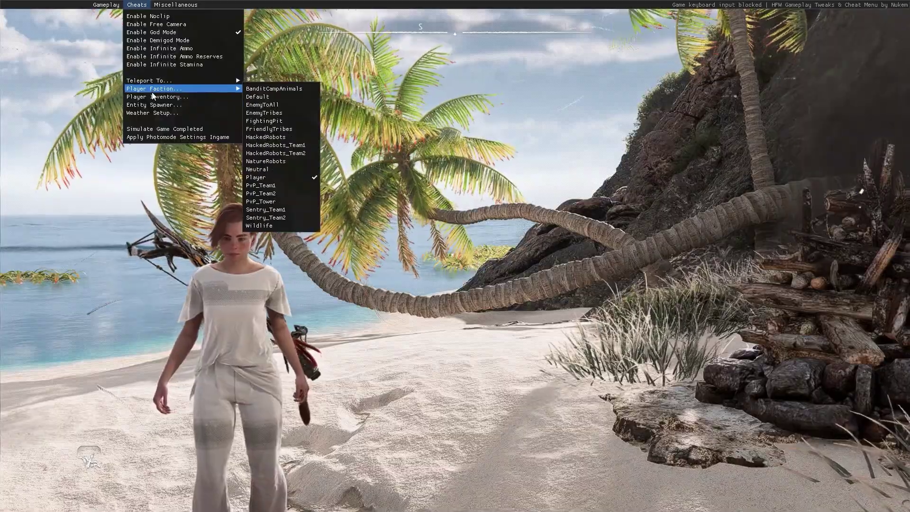
left_click(176, 97)
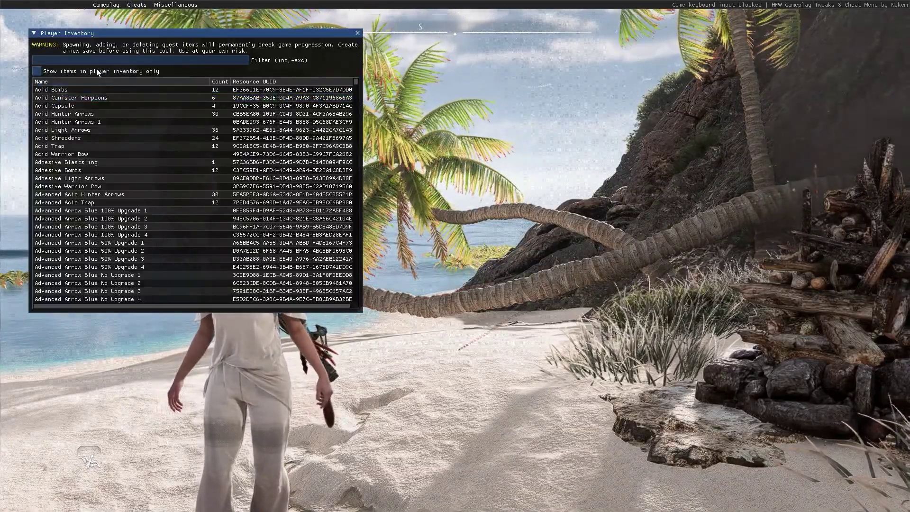
Filter the inventory by 'fit' and add one Combat Null Outfit Body.
scroll(189, 260, "down", 20)
left_click(136, 60)
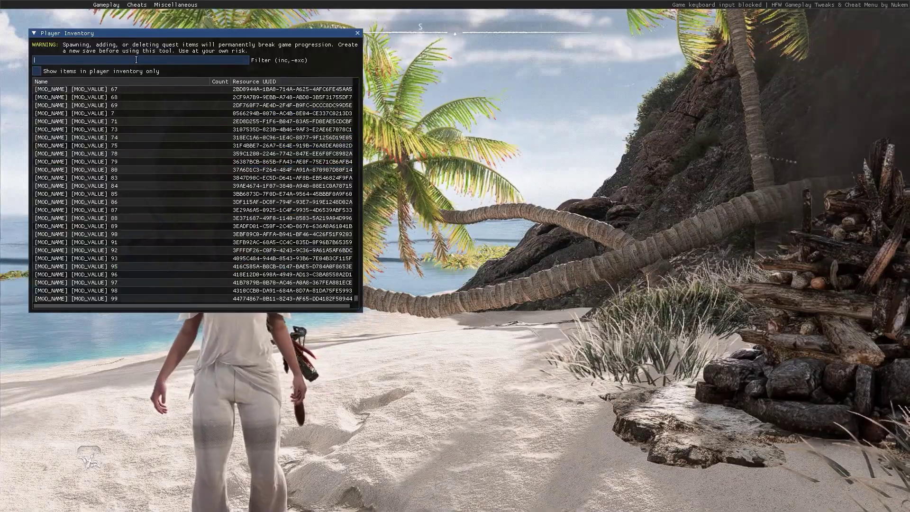
type("outfit")
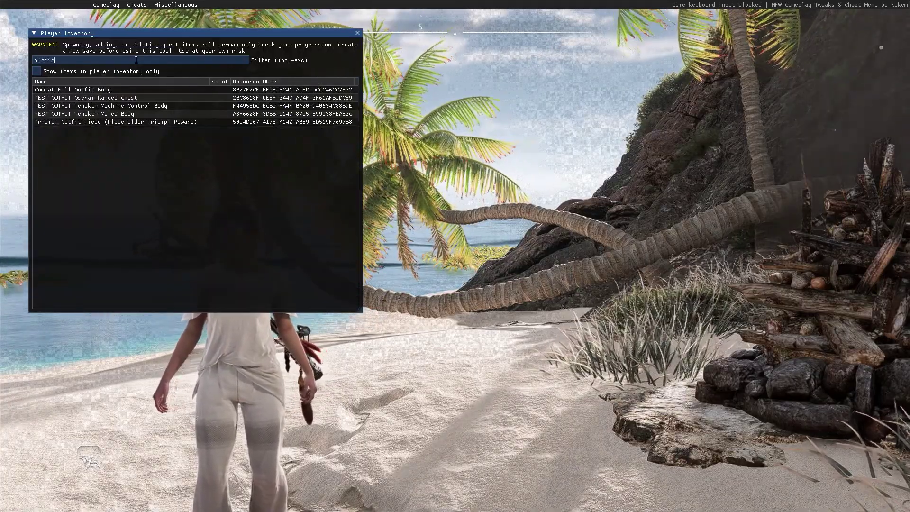
right_click(132, 92)
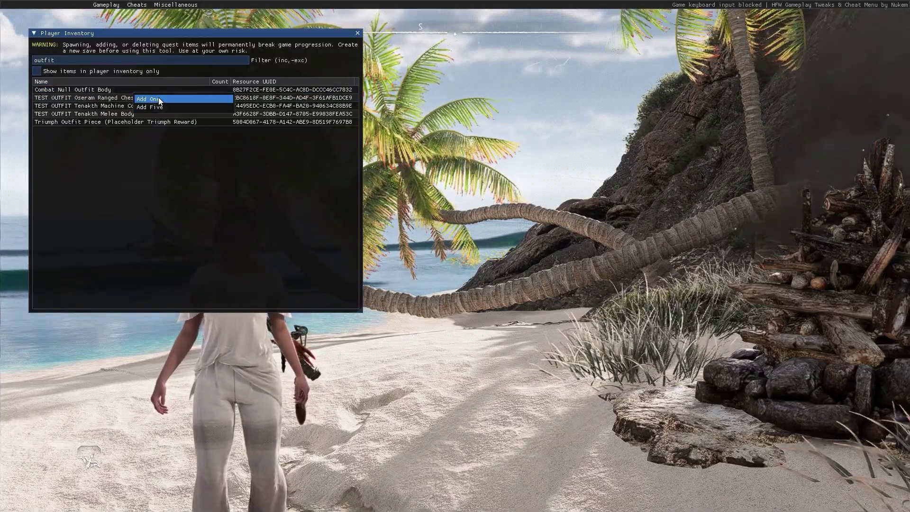
left_click(158, 98)
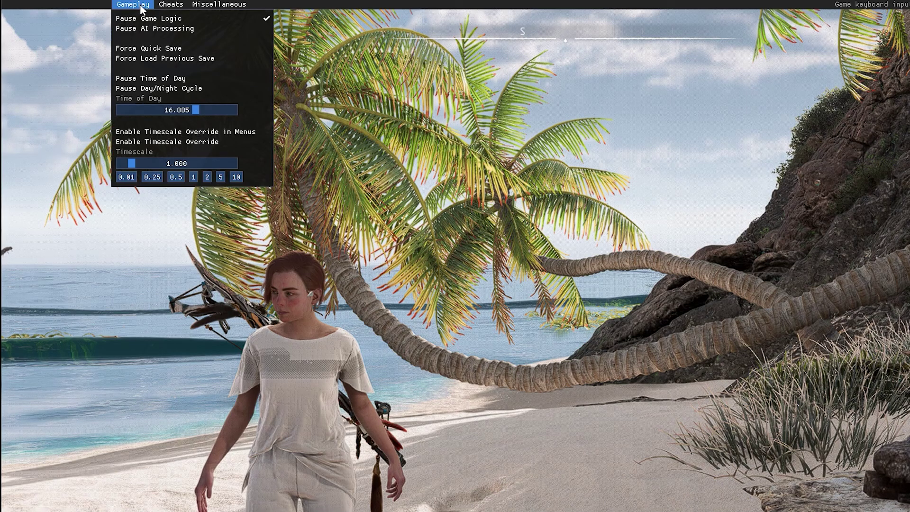
Untick Pause Game Logic, adjust the Time of Day slider, and pause the time of day.
left_click(144, 17)
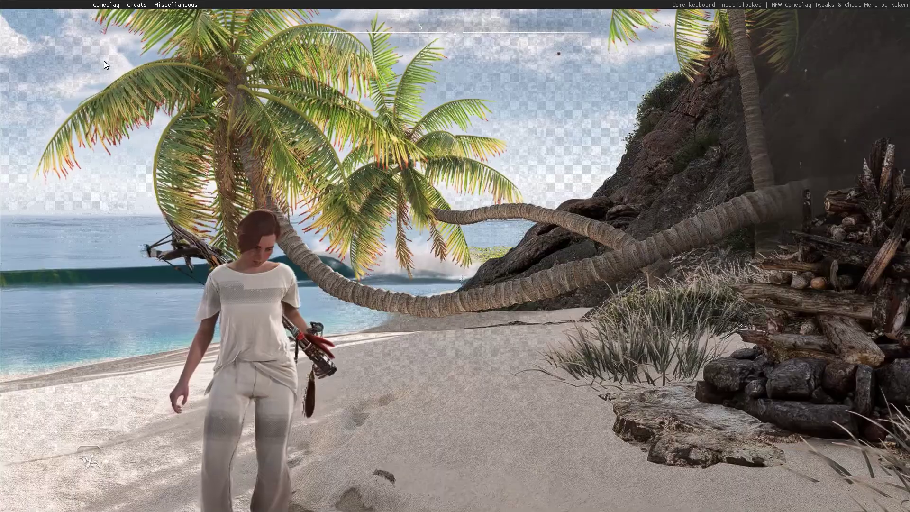
left_click(106, 4)
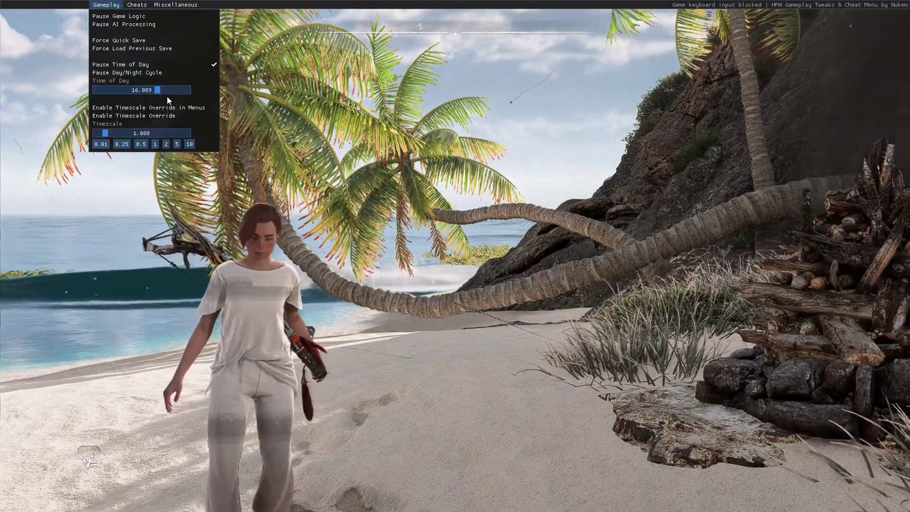
mouse_move(154, 88)
left_mouse_down()
mouse_move(98, 89)
mouse_move(169, 86)
mouse_move(112, 88)
mouse_move(134, 86)
left_mouse_up()
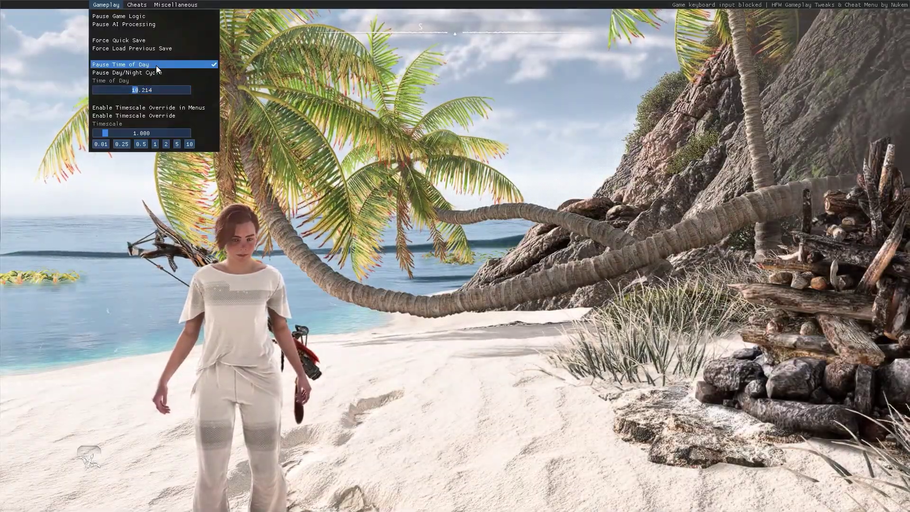
left_click(156, 66)
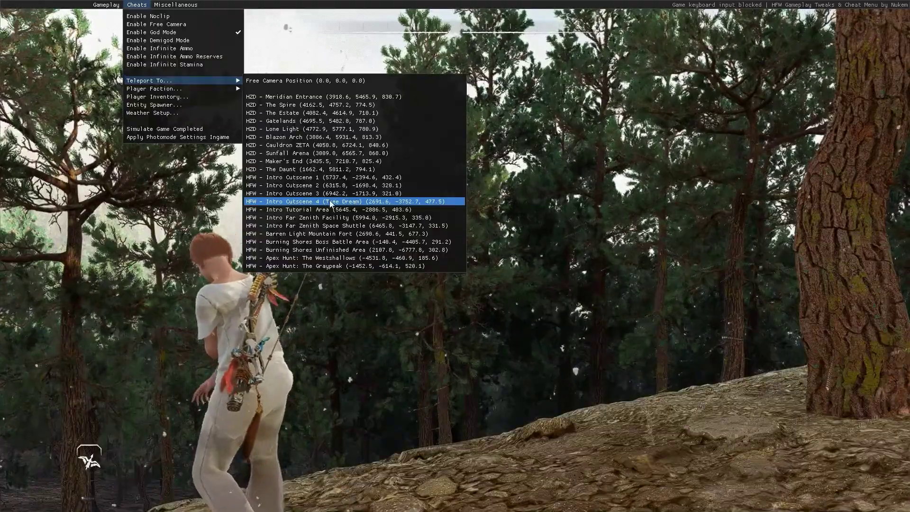
Teleport to HFW - Intro Cutscene 4 (Tree Dream) and run past the tree into the flower field.
left_click(374, 199)
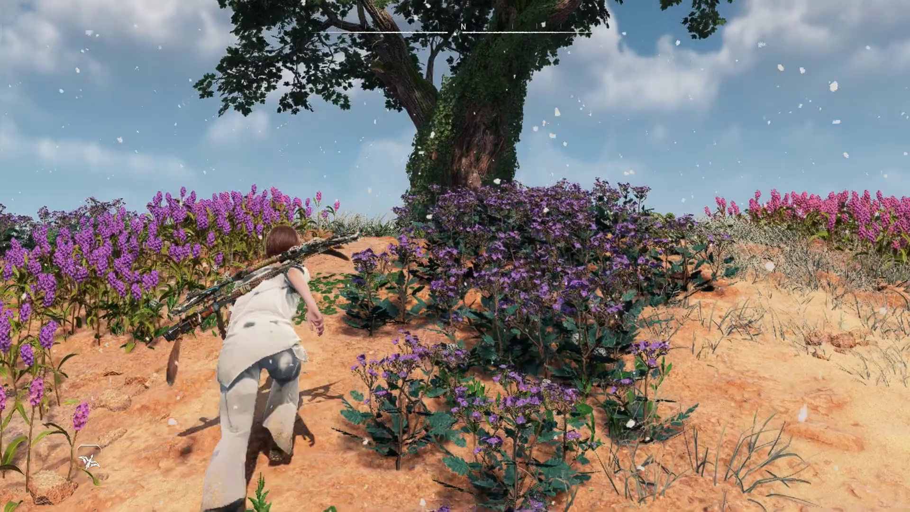
key("w")
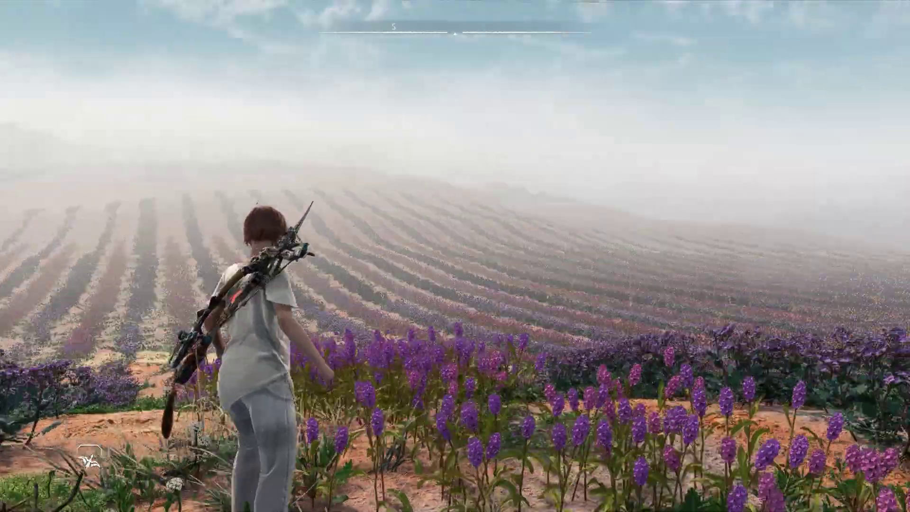
key("w")
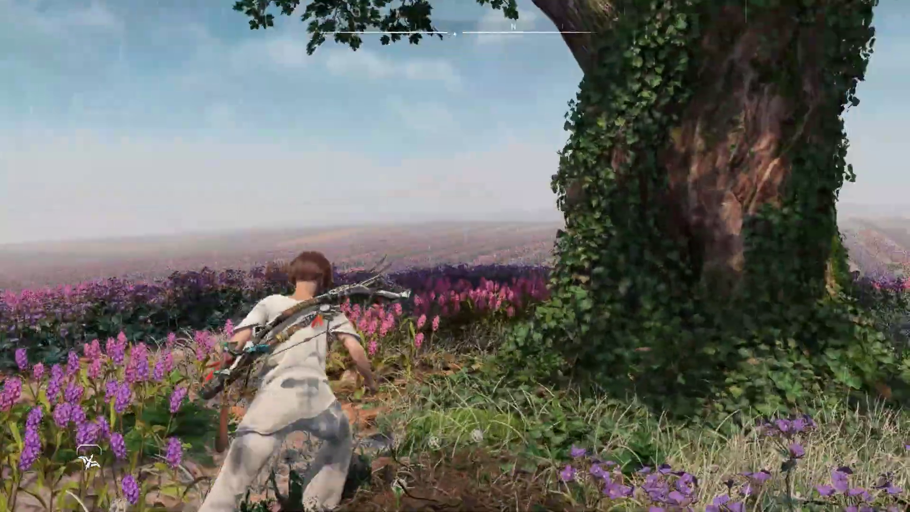